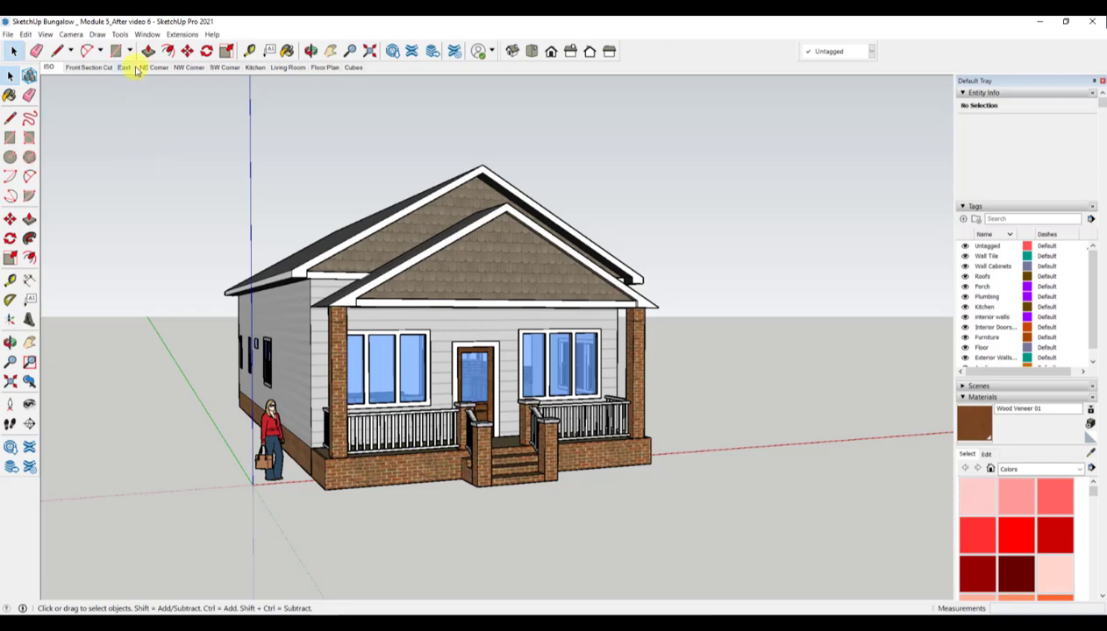
- Start a 3D text and enter 123 as its wording
{"action": "left_click", "coordinate": [125, 35]}
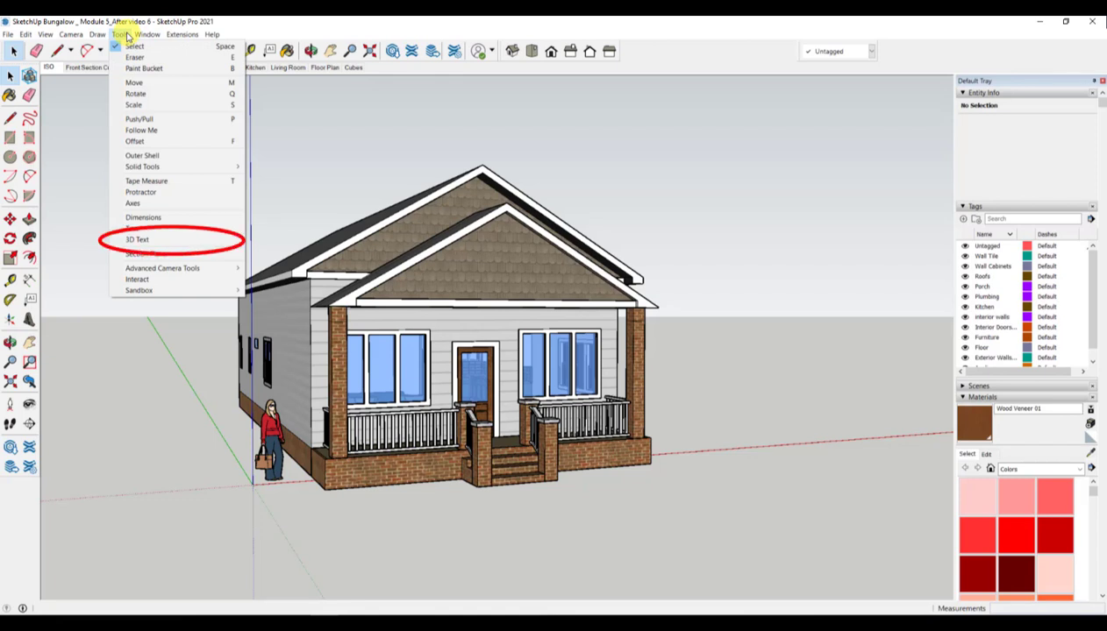
{"action": "left_click", "coordinate": [151, 240]}
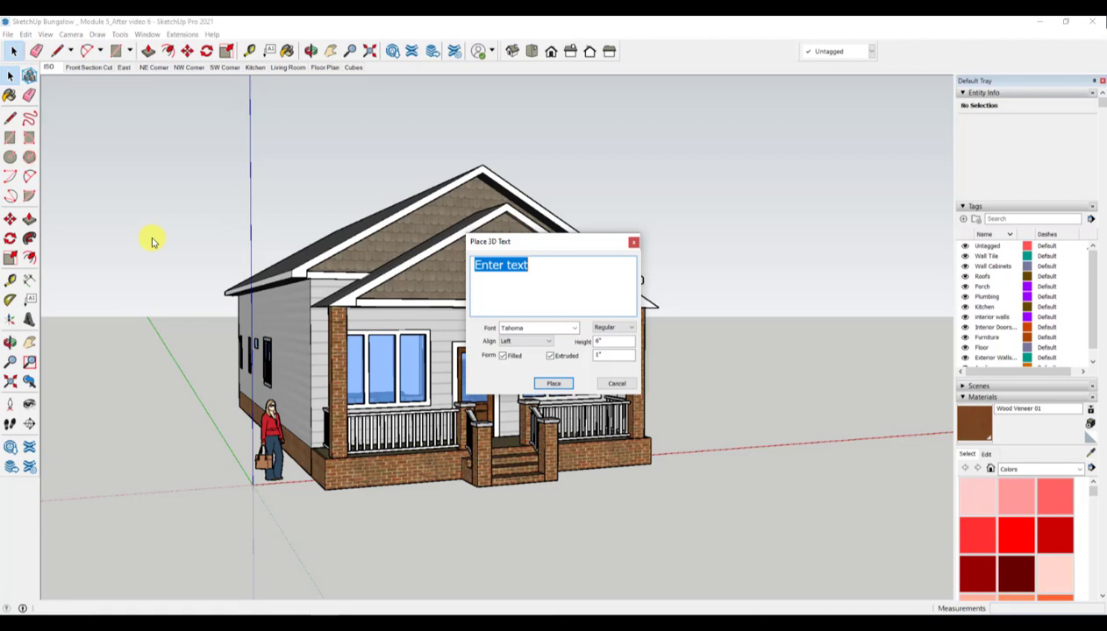
{"action": "type", "text": "123"}
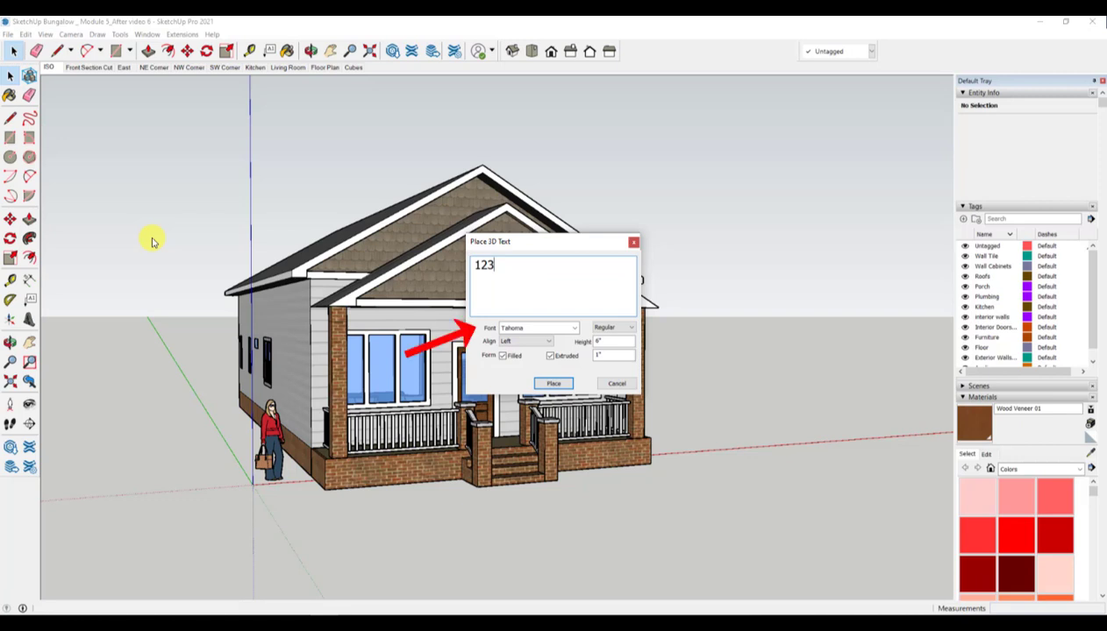
- Look through the available font, alignment and style options for the 3D text
{"action": "left_click", "coordinate": [576, 328]}
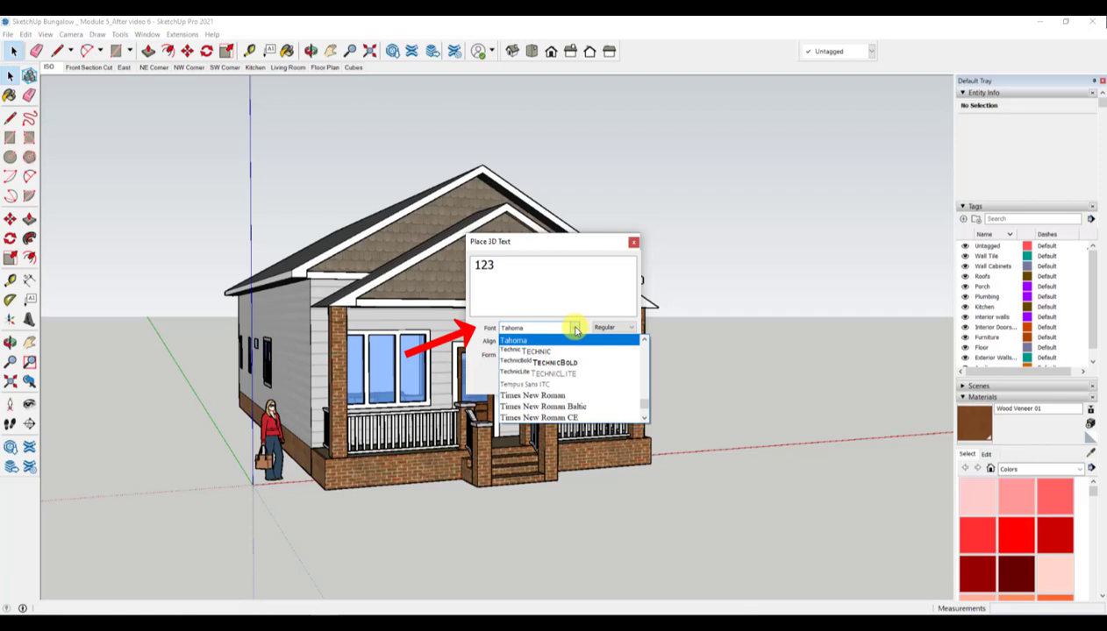
{"action": "left_click", "coordinate": [575, 328]}
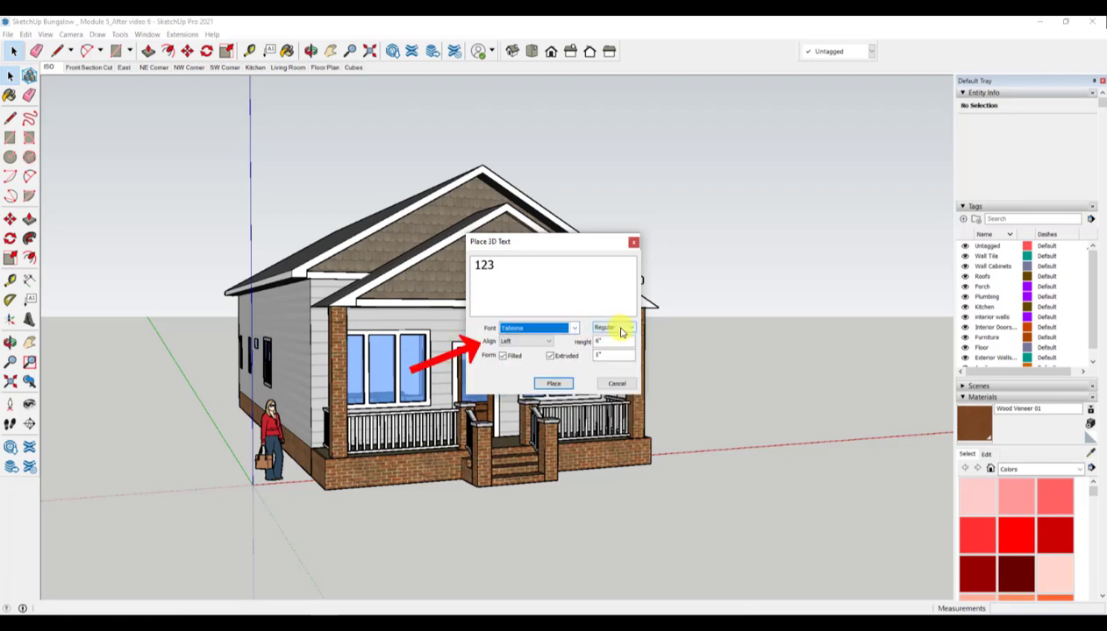
{"action": "left_click", "coordinate": [552, 340]}
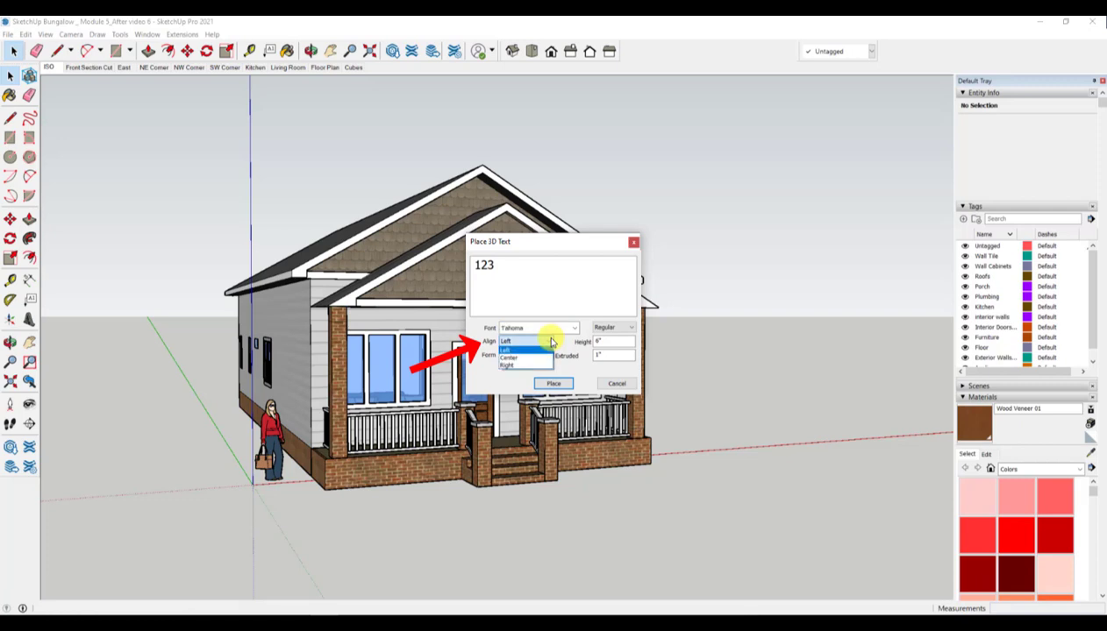
{"action": "left_click", "coordinate": [550, 342]}
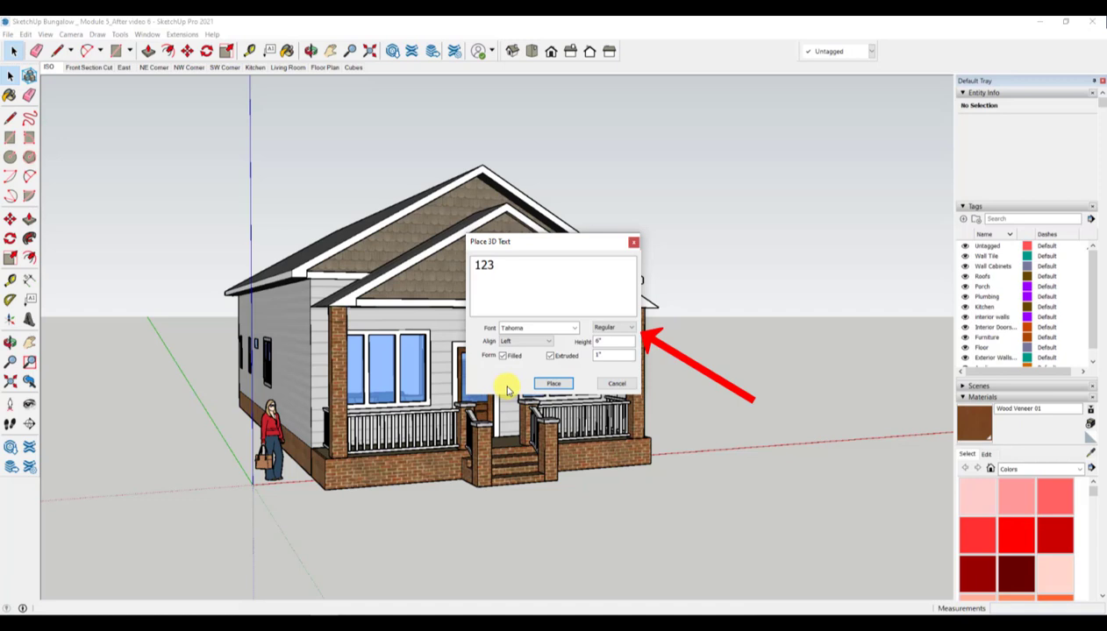
{"action": "left_click", "coordinate": [631, 328]}
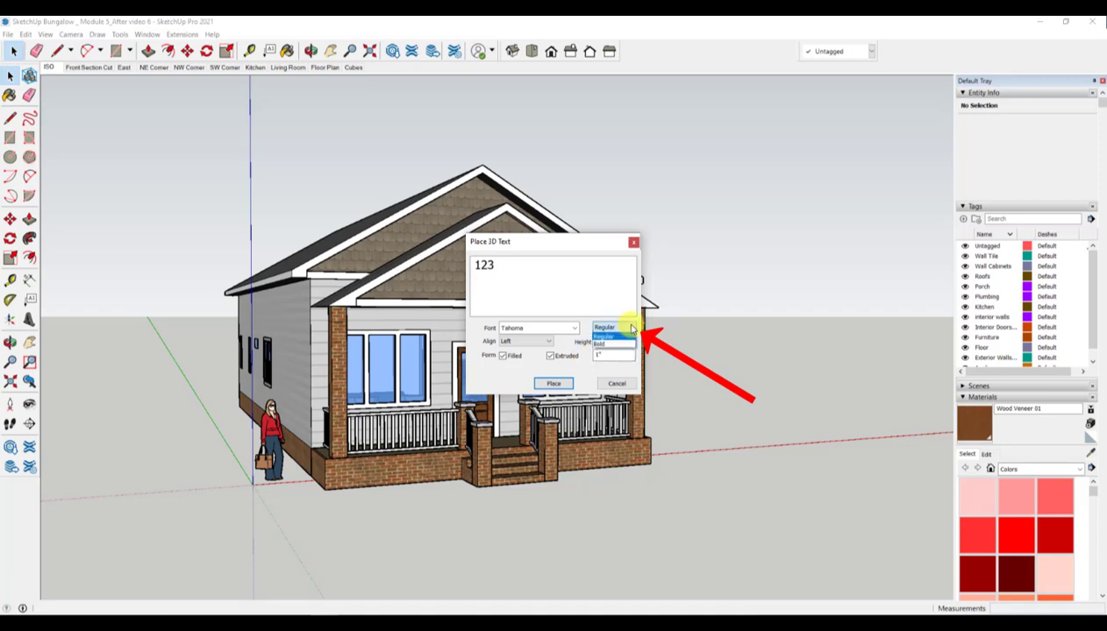
{"action": "left_click", "coordinate": [631, 327]}
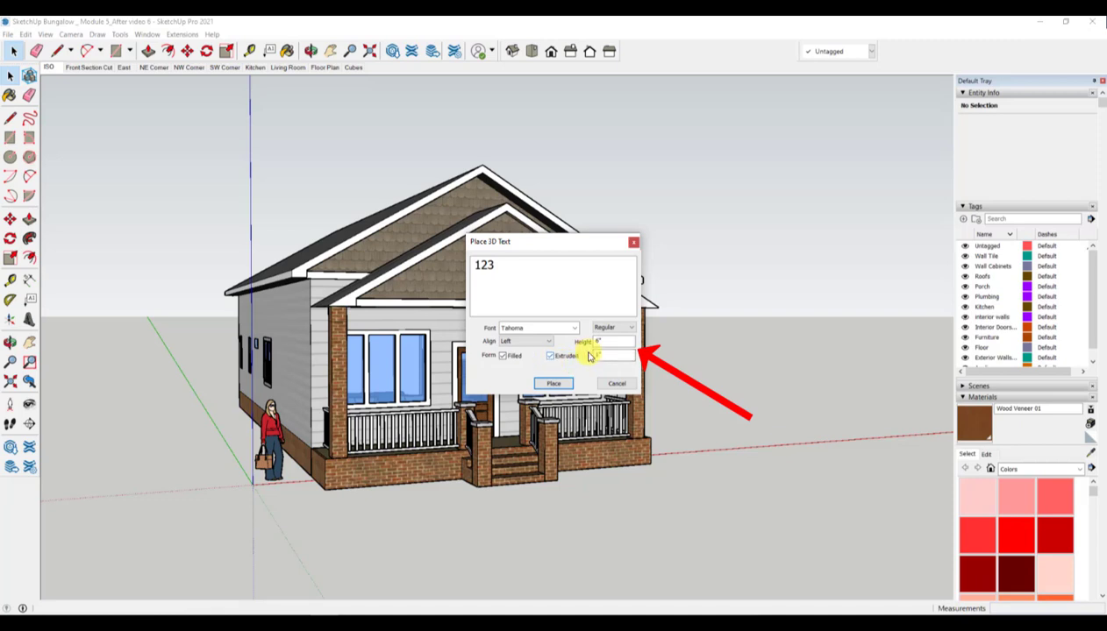
- Set the 3D text height to 8" and place it on the front wall between the large window and the entry door
{"action": "left_click", "coordinate": [601, 341]}
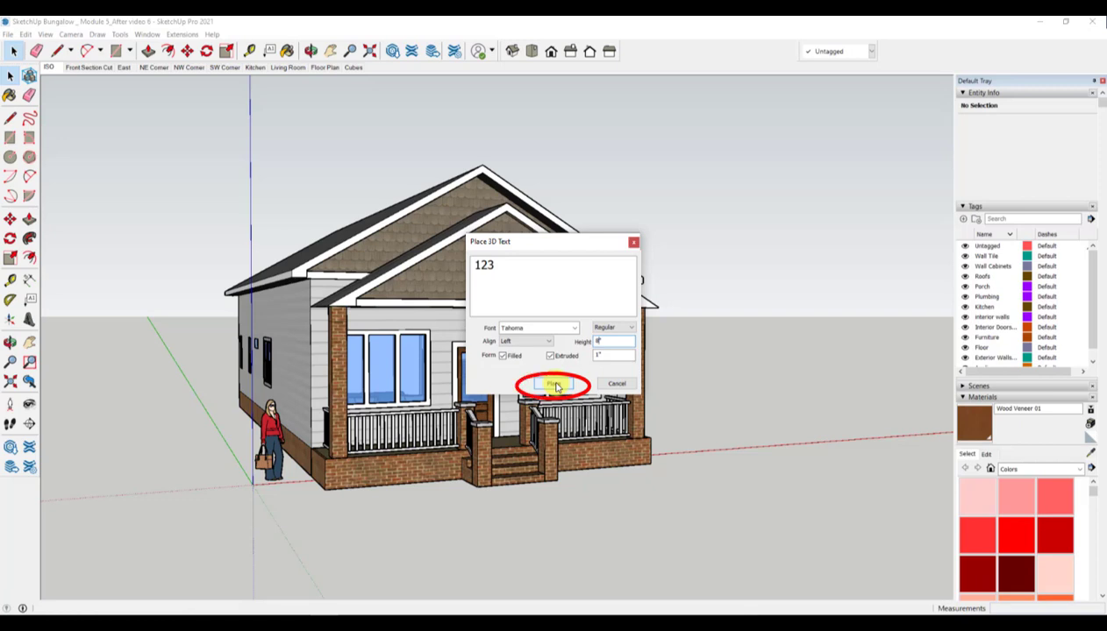
{"action": "left_click", "coordinate": [555, 387]}
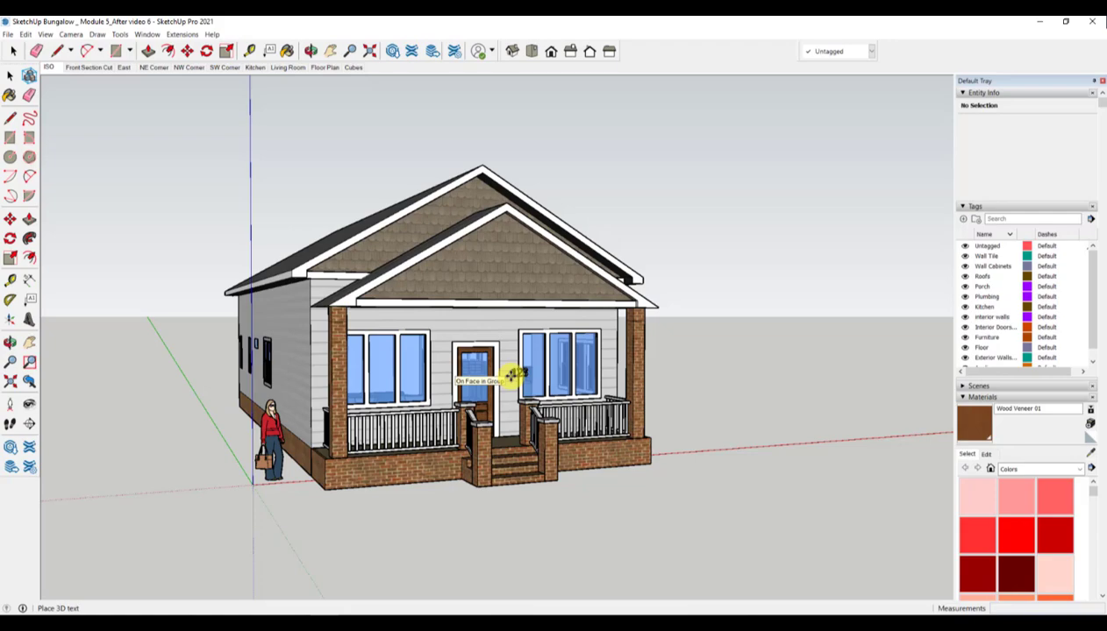
{"action": "scroll", "coordinate": [439, 368], "scroll_direction": "up", "scroll_amount": 6}
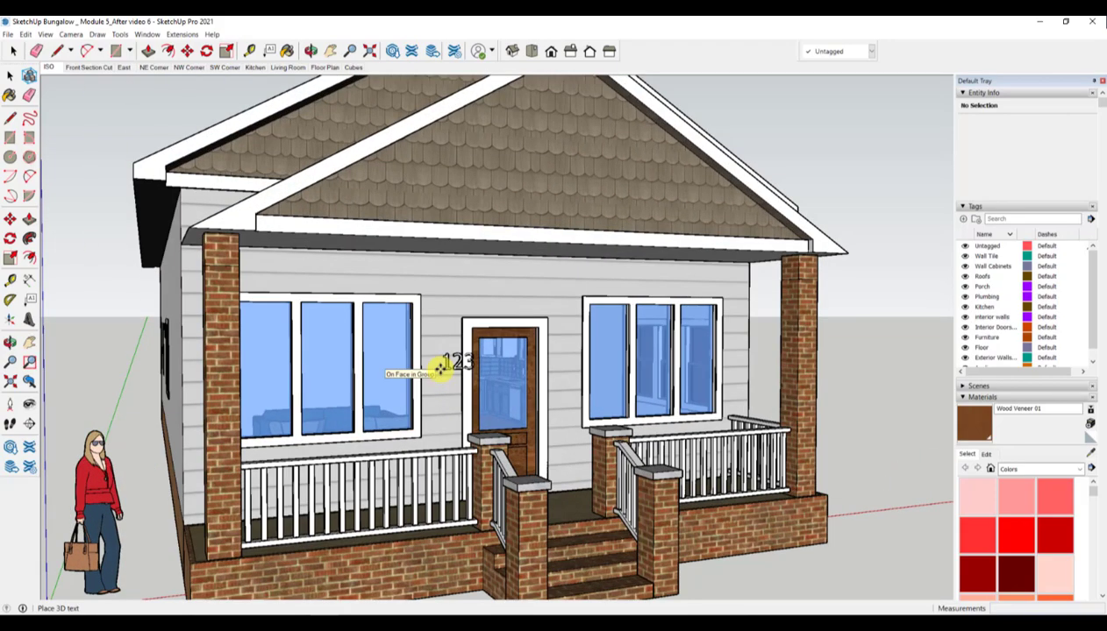
{"action": "scroll", "coordinate": [439, 368], "scroll_direction": "up", "scroll_amount": 3}
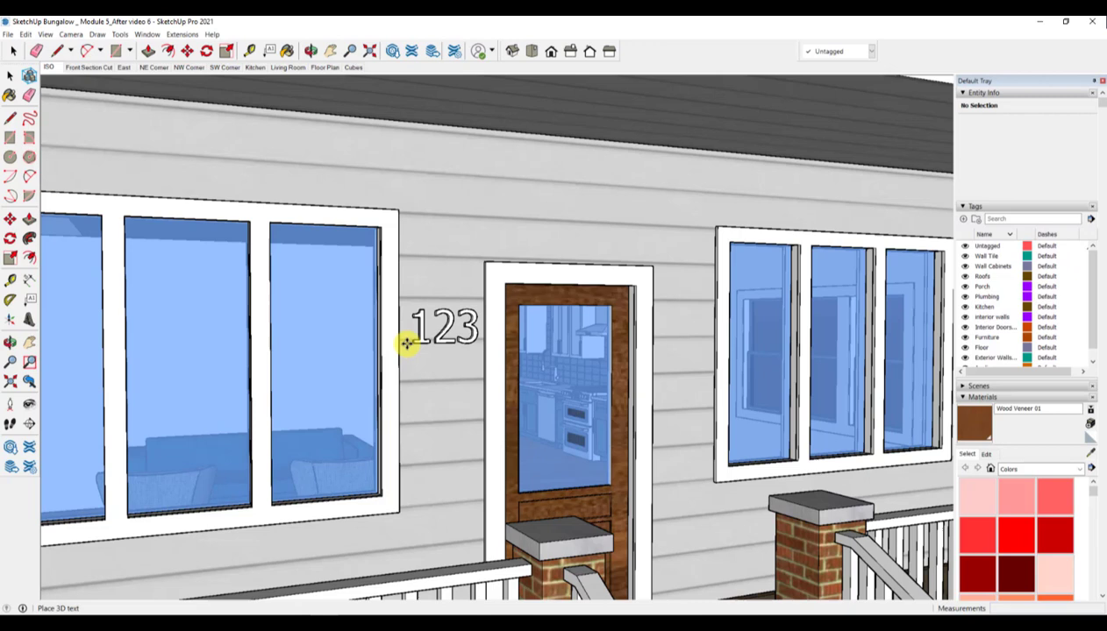
{"action": "left_click", "coordinate": [407, 343]}
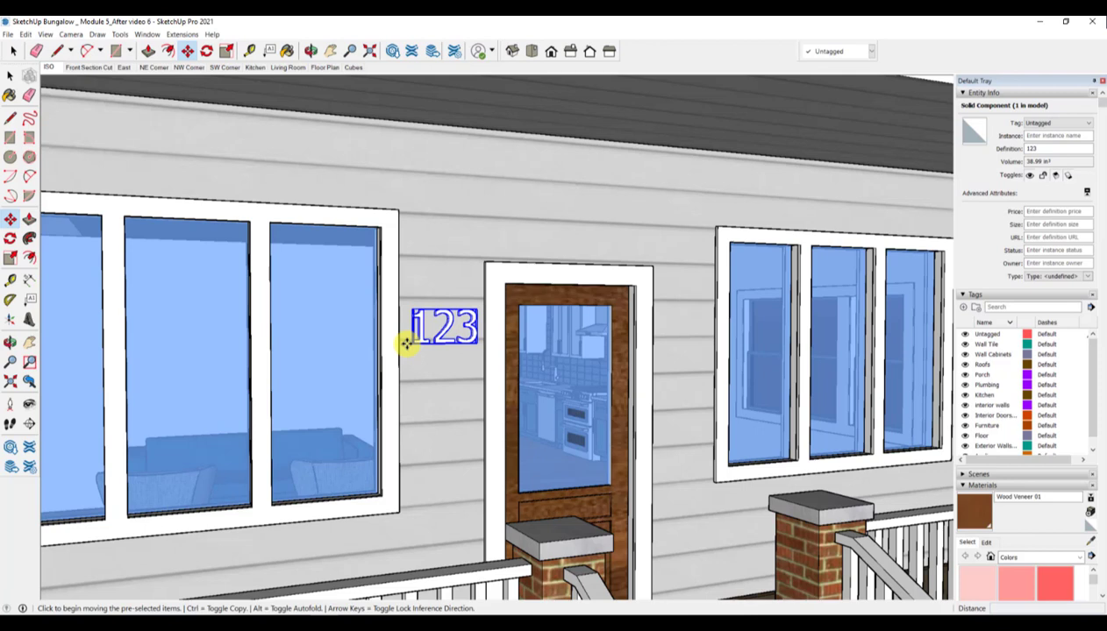
{"action": "key", "text": "space"}
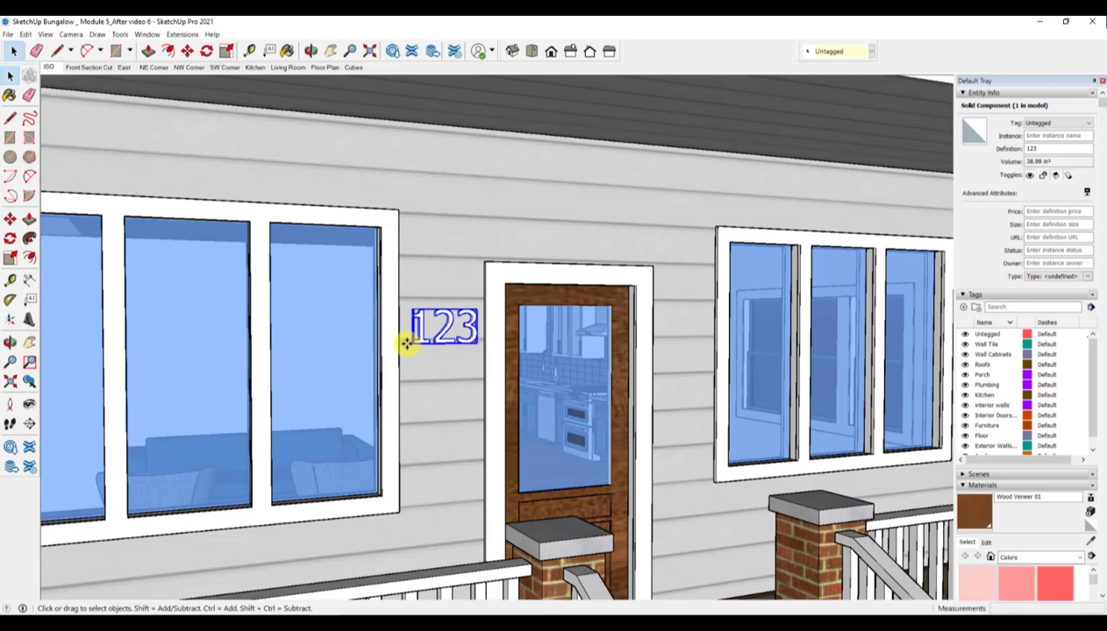
{"action": "key", "text": "m"}
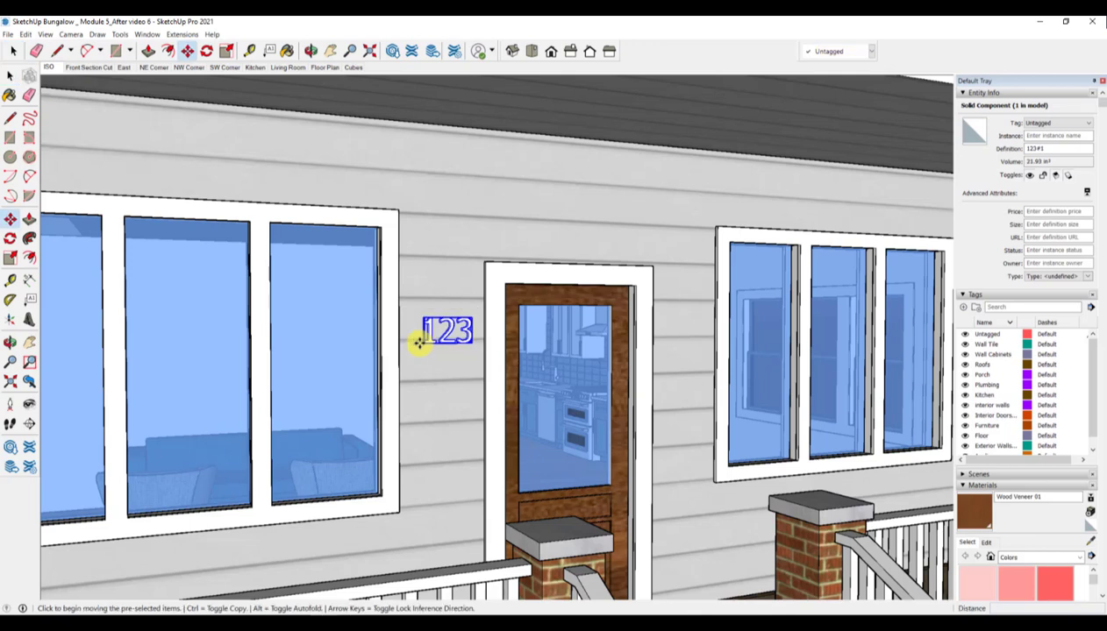
{"action": "key", "text": "space"}
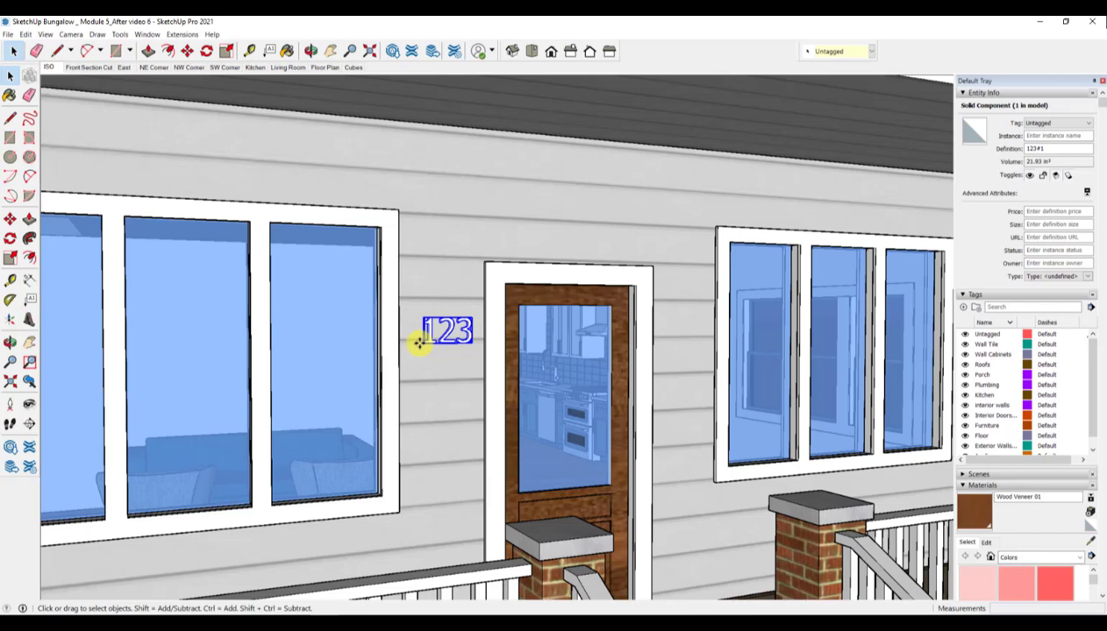
- Attach a leader text label reading PAINT P1 to the front gable's shingle face, with the text above the roof slope
{"action": "left_click", "coordinate": [123, 35]}
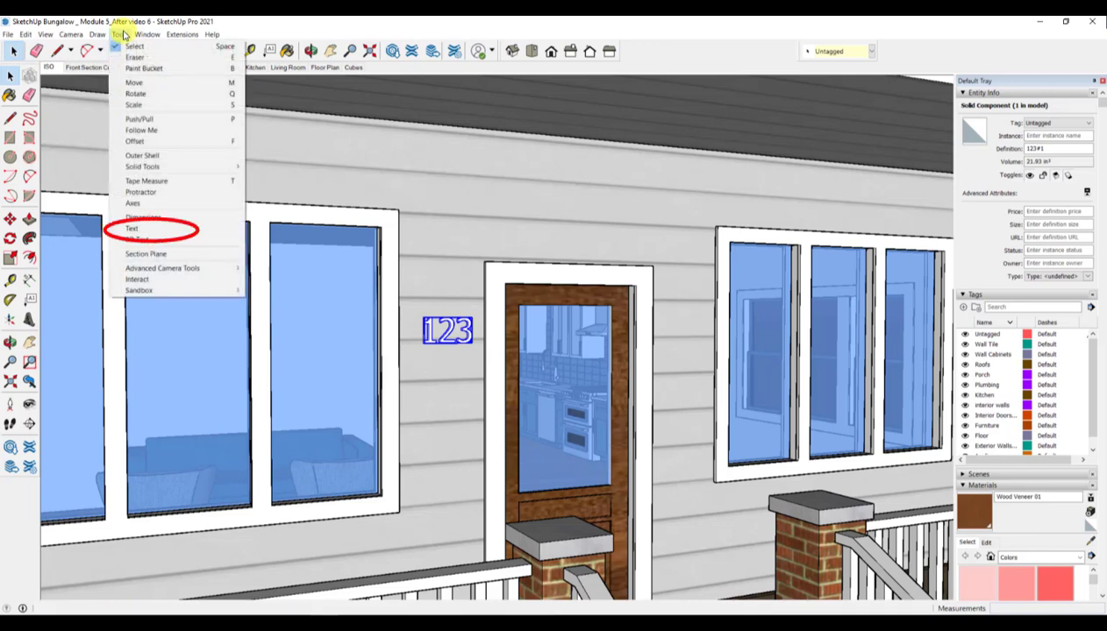
{"action": "key", "text": "Escape"}
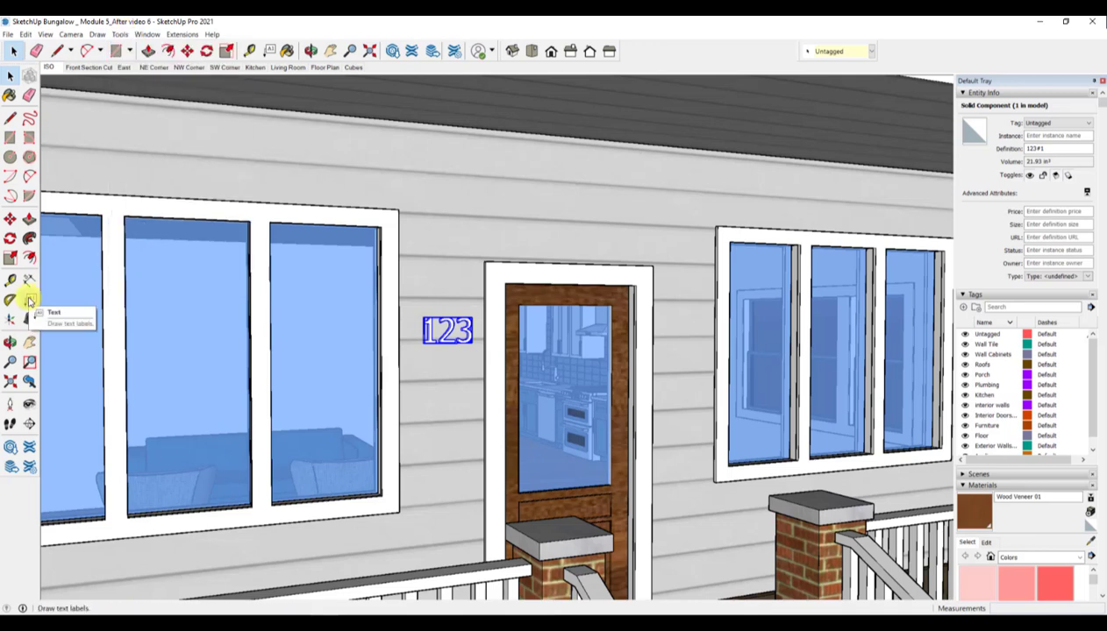
{"action": "left_click", "coordinate": [29, 301]}
{"action": "scroll", "coordinate": [221, 294], "scroll_direction": "down", "scroll_amount": 4}
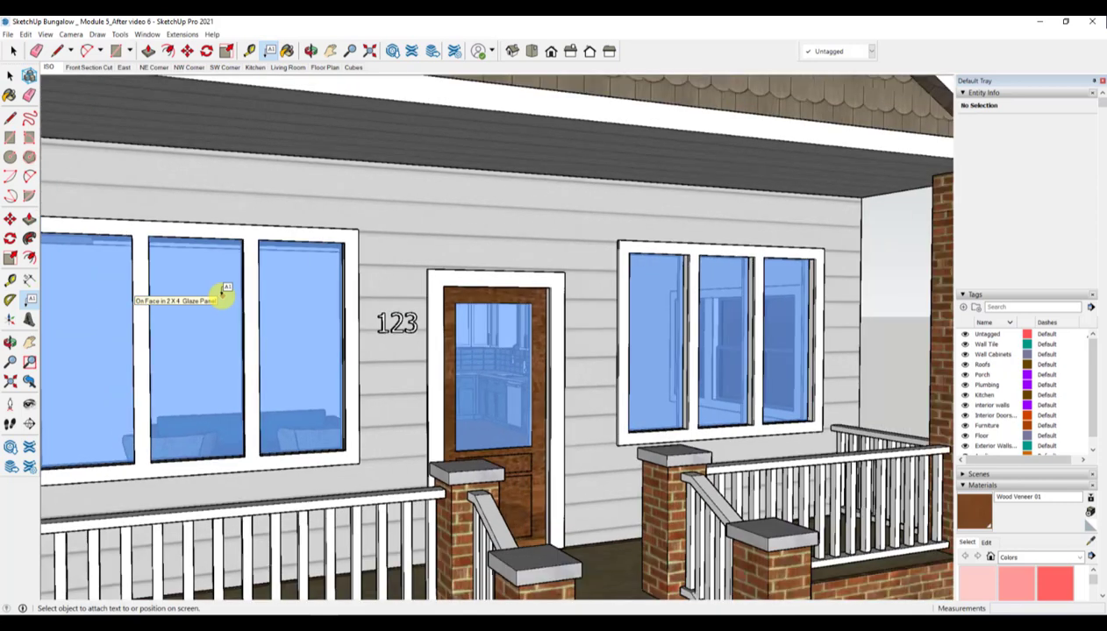
{"action": "scroll", "coordinate": [223, 295], "scroll_direction": "down", "scroll_amount": 2}
{"action": "scroll", "coordinate": [221, 295], "scroll_direction": "down", "scroll_amount": 3}
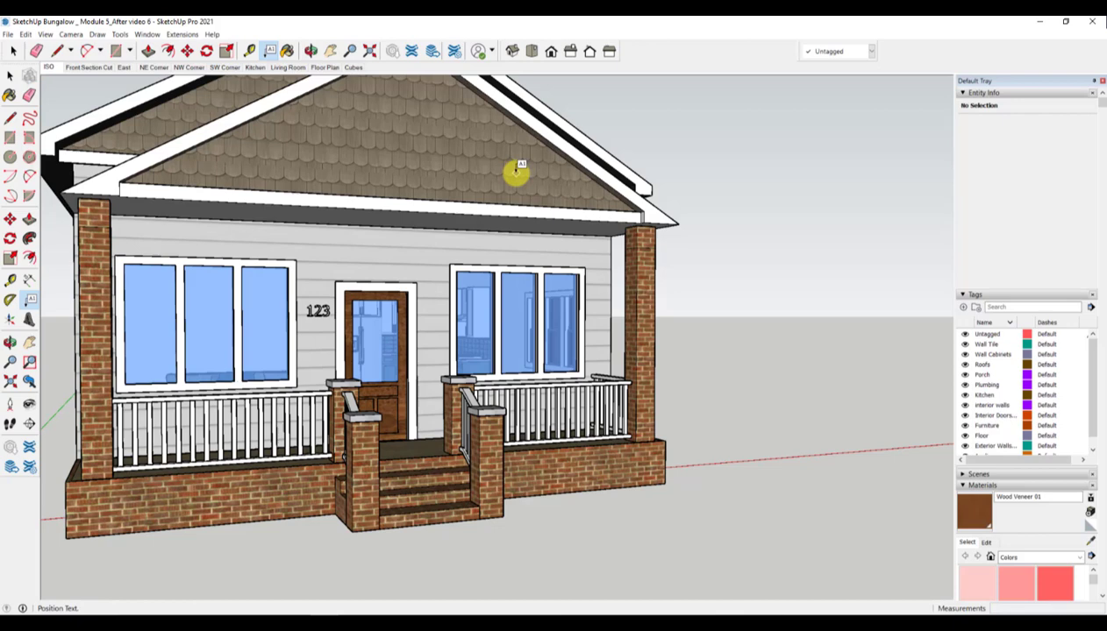
{"action": "left_click", "coordinate": [516, 172]}
{"action": "left_click", "coordinate": [605, 115]}
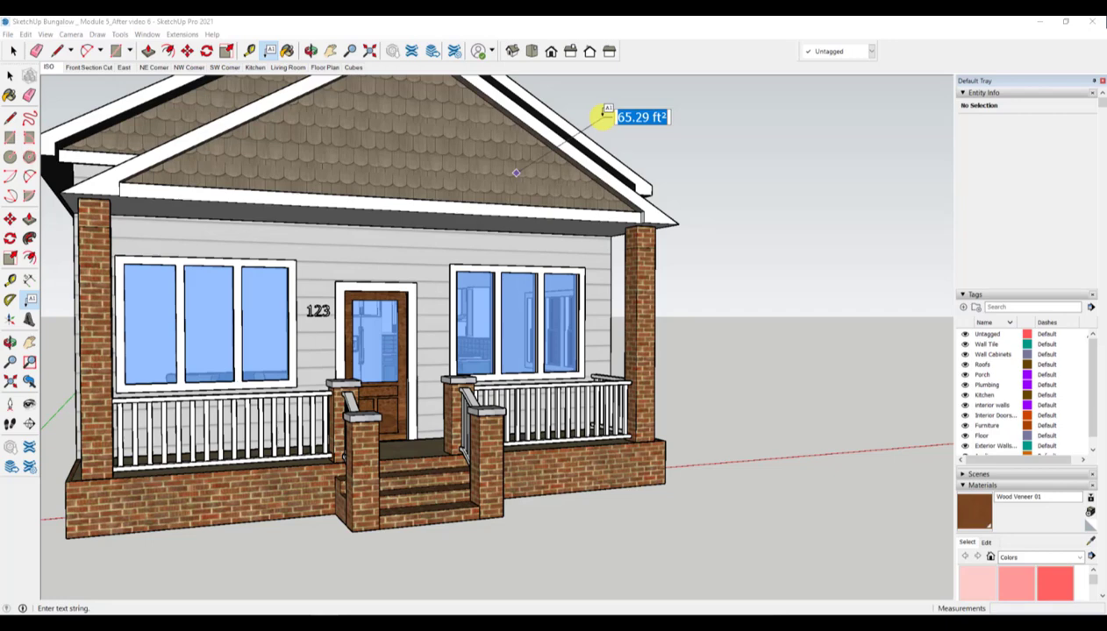
{"action": "type", "text": "PAINT P"}
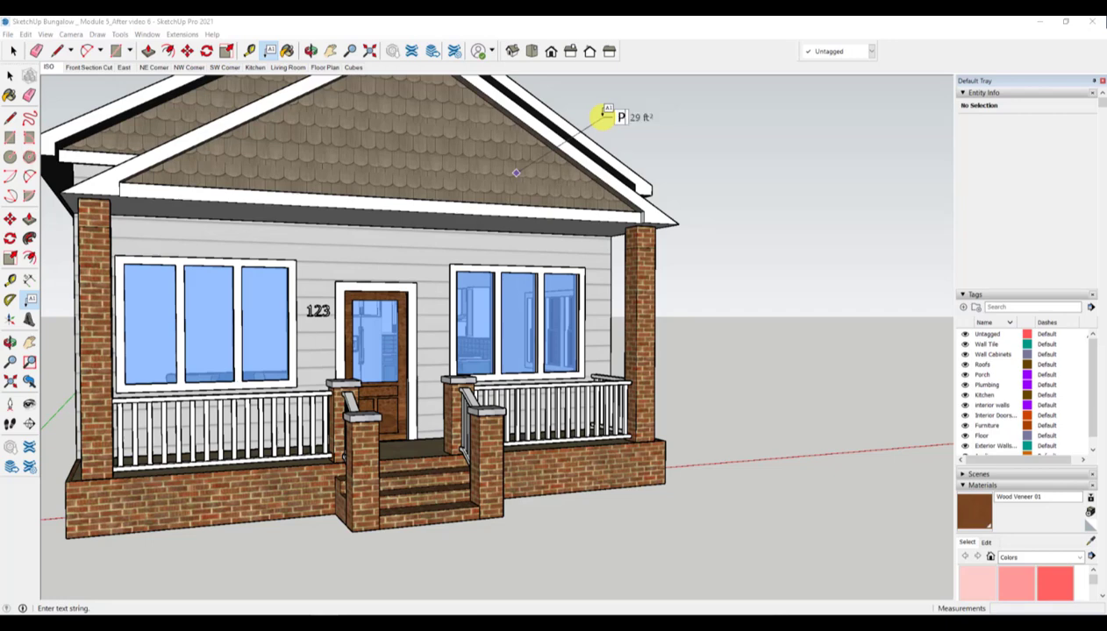
{"action": "type", "text": "1"}
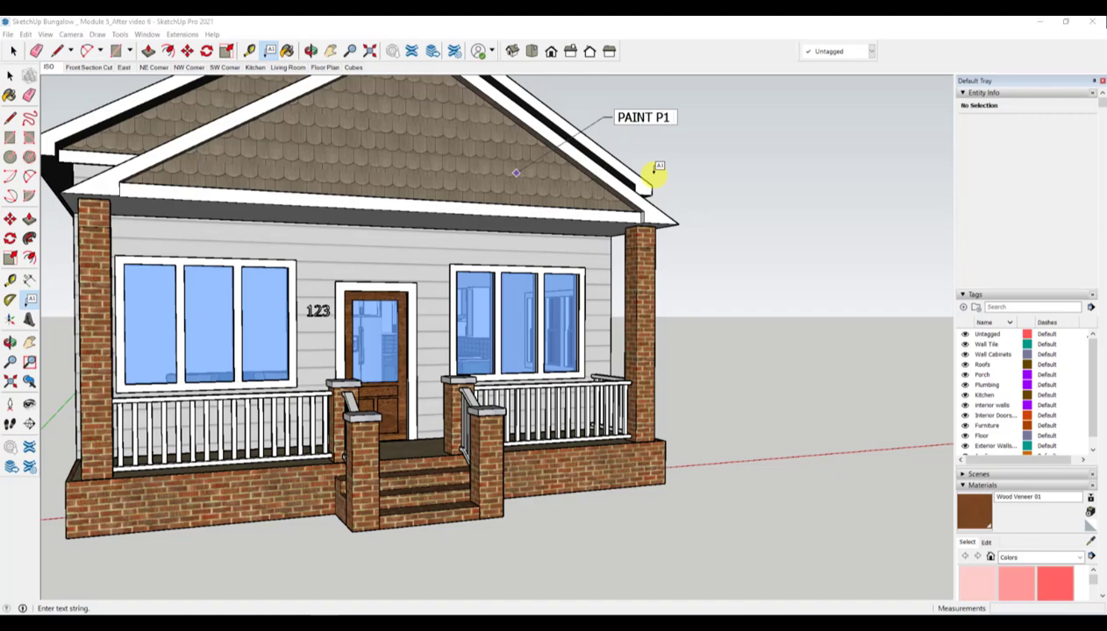
- Switch the model to the standard front view in parallel projection
{"action": "middle_click_drag", "start_coordinate": [656, 173], "coordinate": [367, 210]}
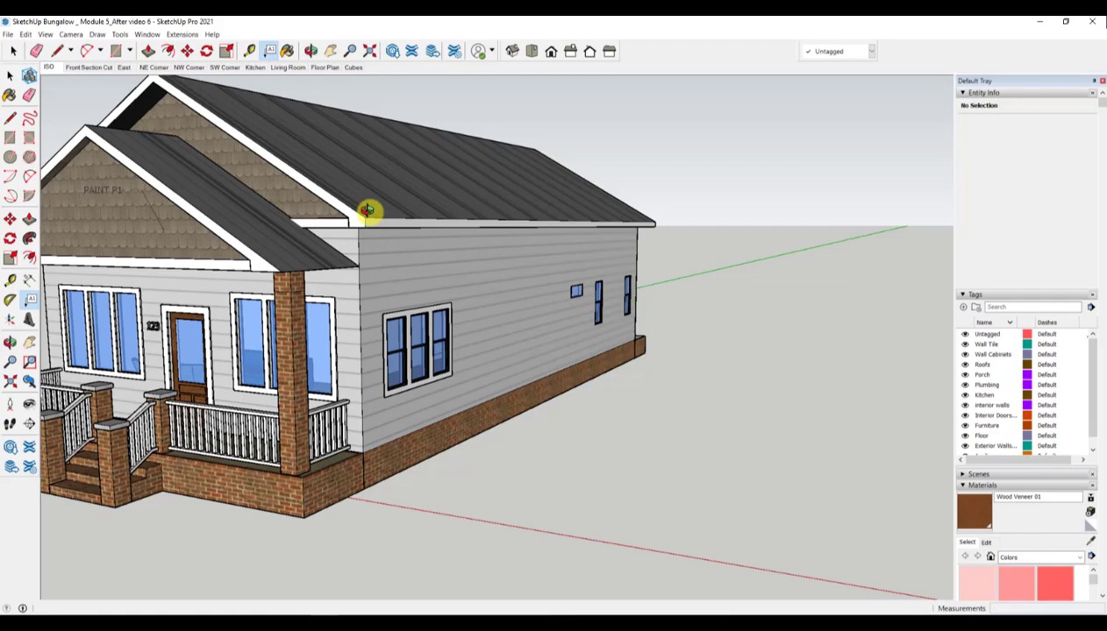
{"action": "middle_click_drag", "start_coordinate": [368, 210], "coordinate": [588, 201]}
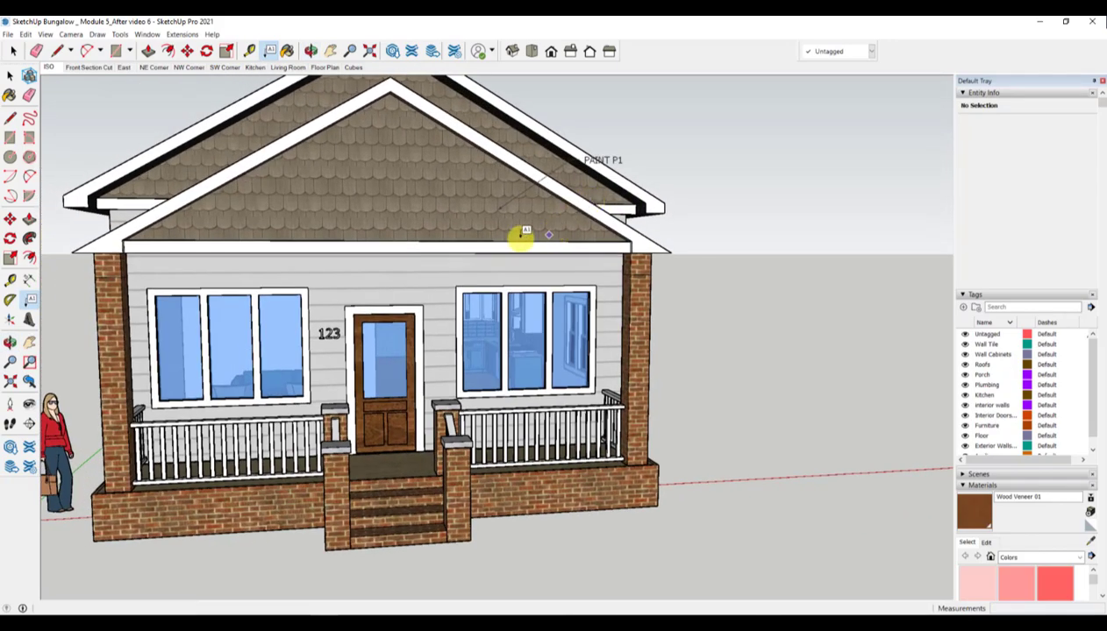
{"action": "scroll", "coordinate": [519, 237], "scroll_direction": "down", "scroll_amount": 2}
{"action": "scroll", "coordinate": [519, 236], "scroll_direction": "down", "scroll_amount": 1}
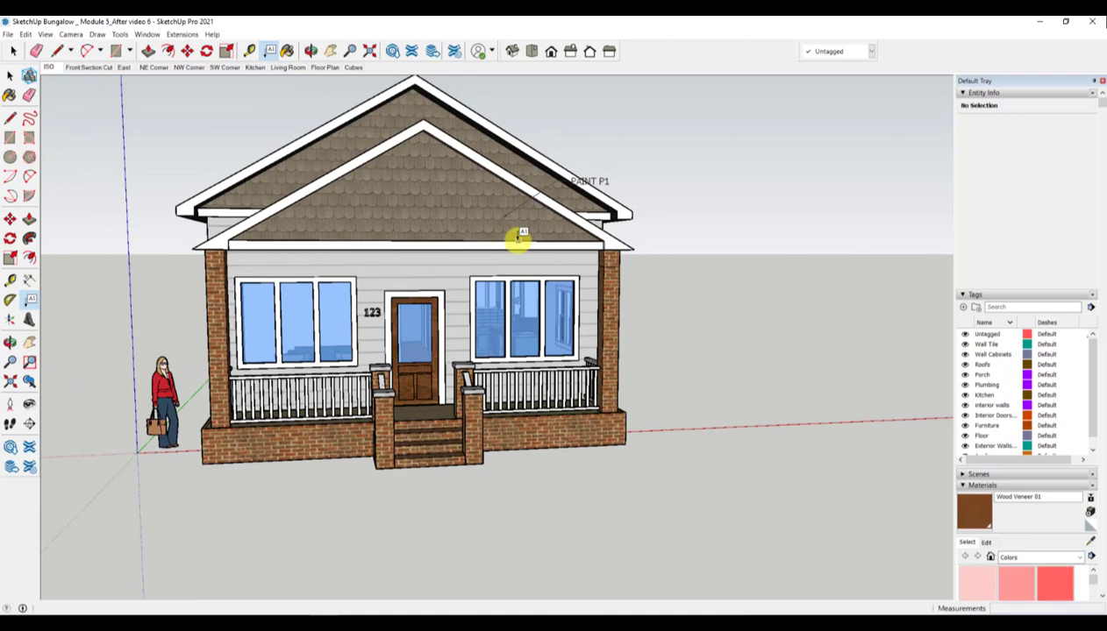
{"action": "left_click", "coordinate": [551, 51]}
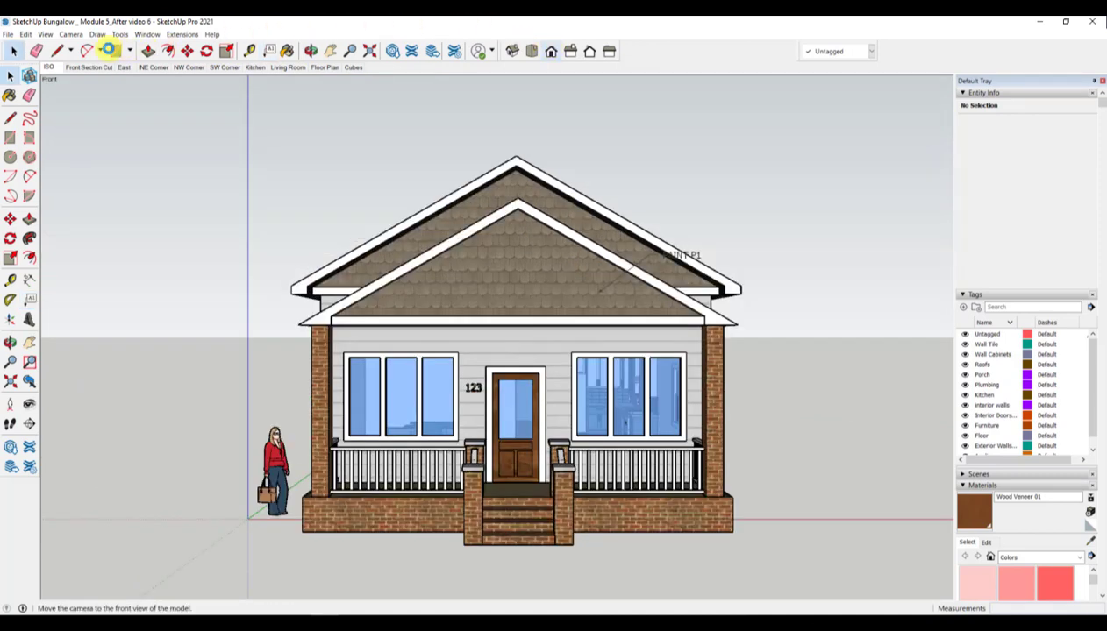
{"action": "left_click", "coordinate": [72, 34]}
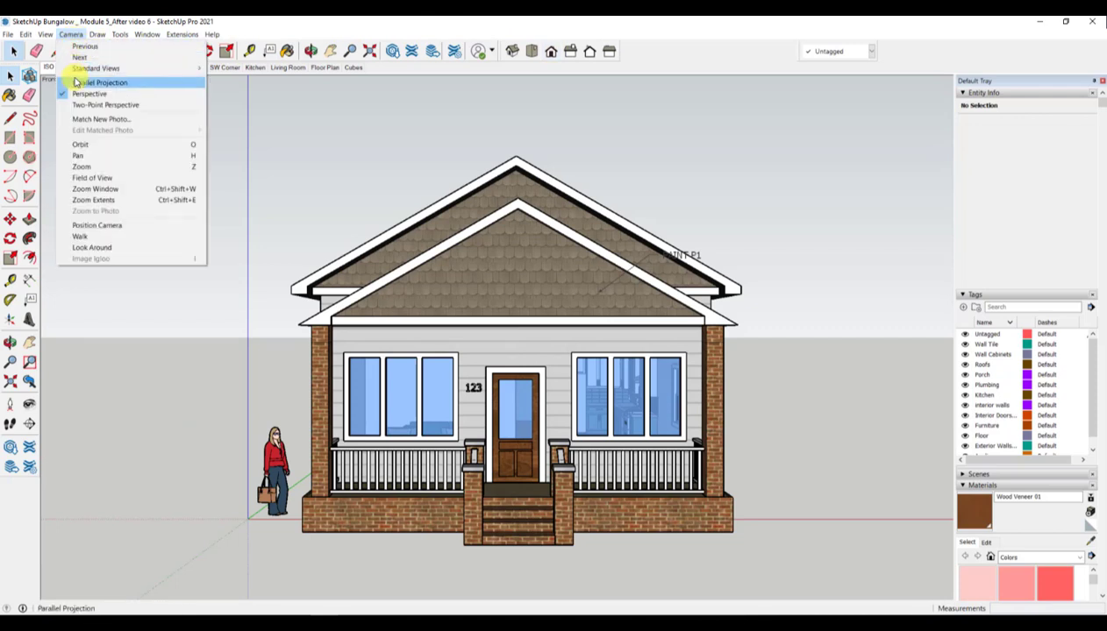
{"action": "left_click", "coordinate": [76, 81]}
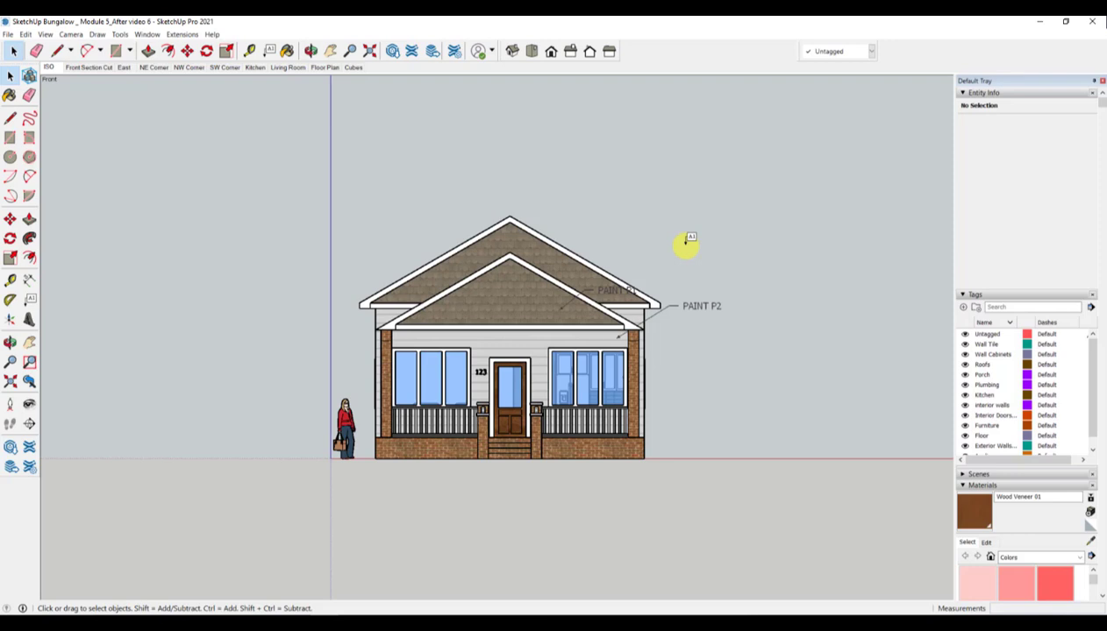
- Open the PAINT P2 label's text for editing, close it, and select the label to inspect its properties
{"action": "left_click", "coordinate": [706, 306]}
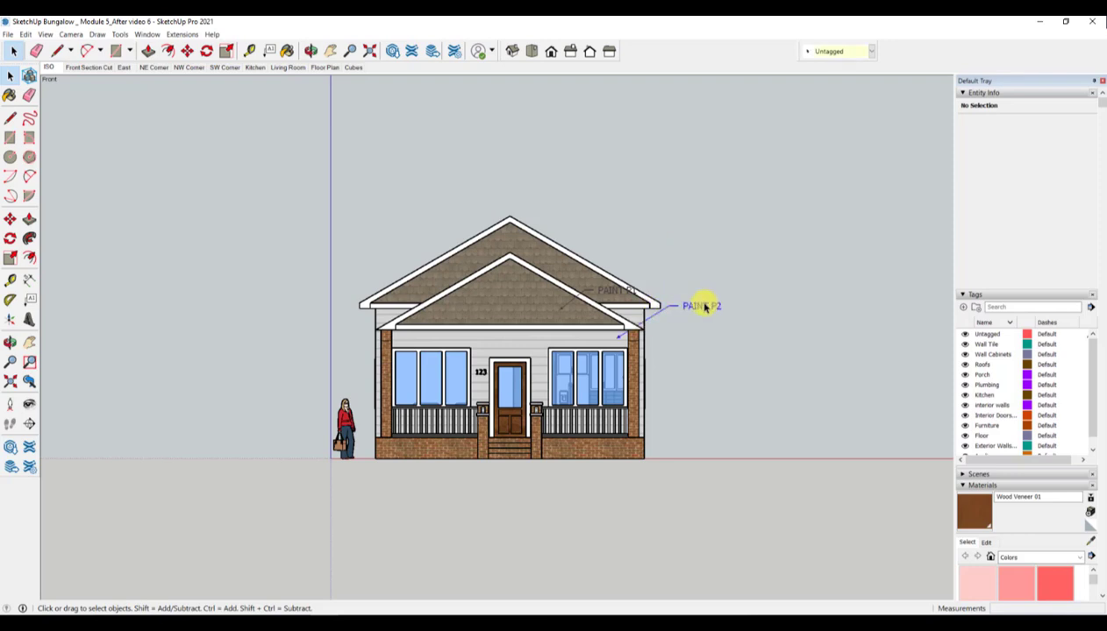
{"action": "double_click", "coordinate": [704, 304]}
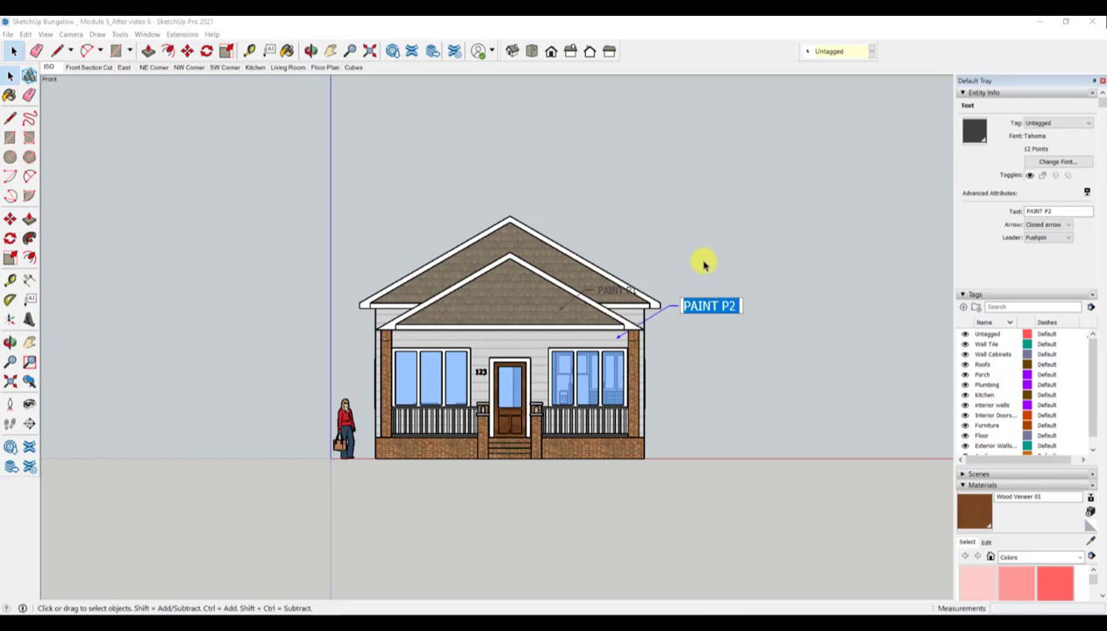
{"action": "left_click", "coordinate": [703, 264]}
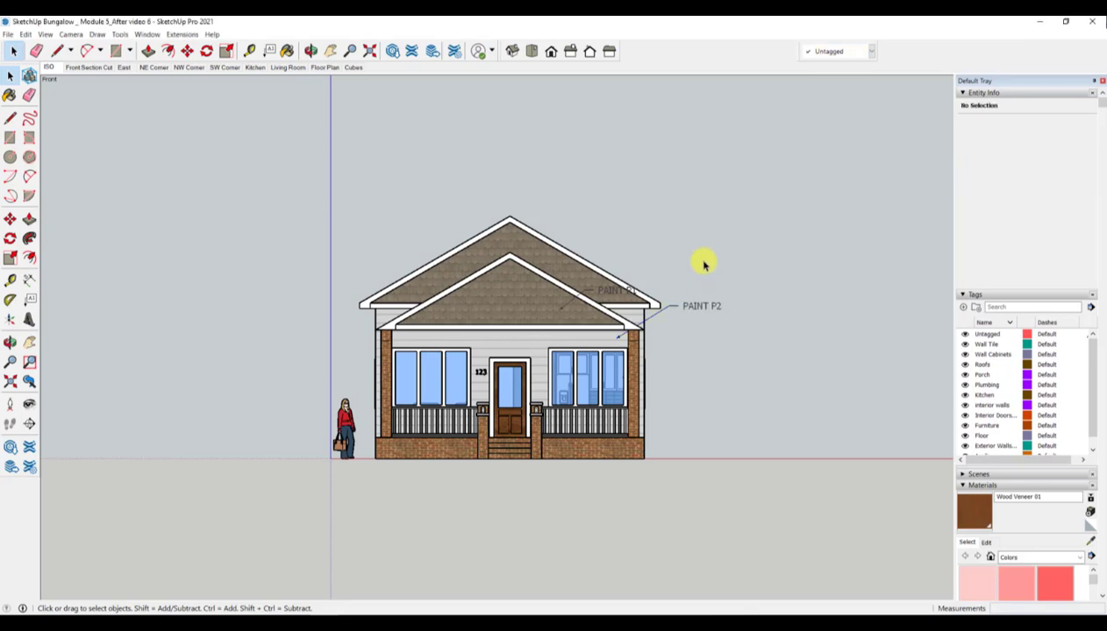
{"action": "left_click", "coordinate": [689, 306]}
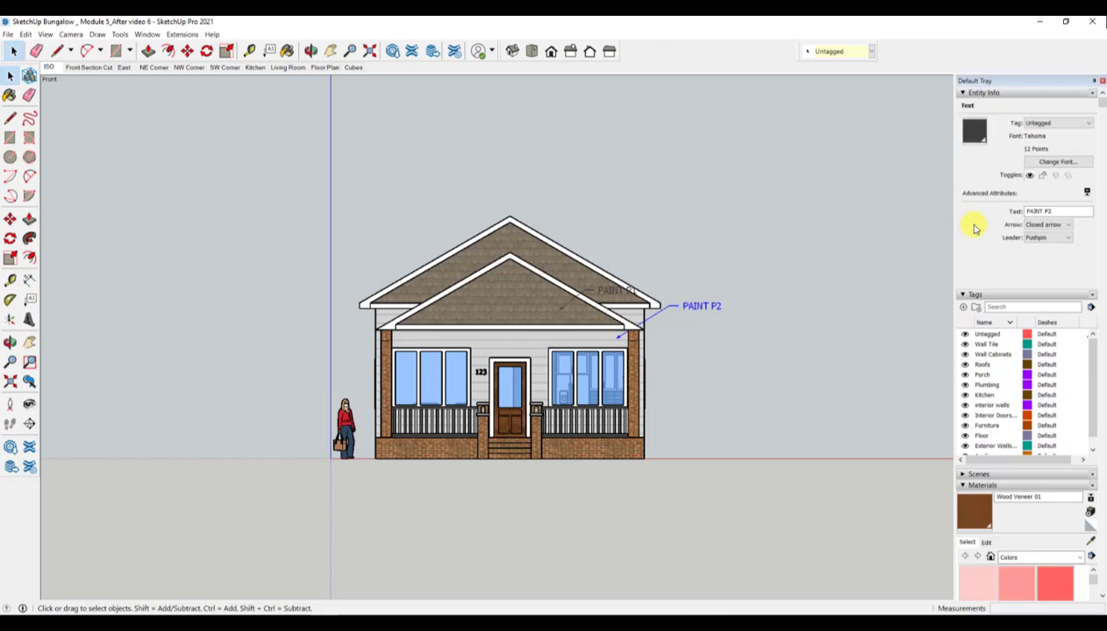